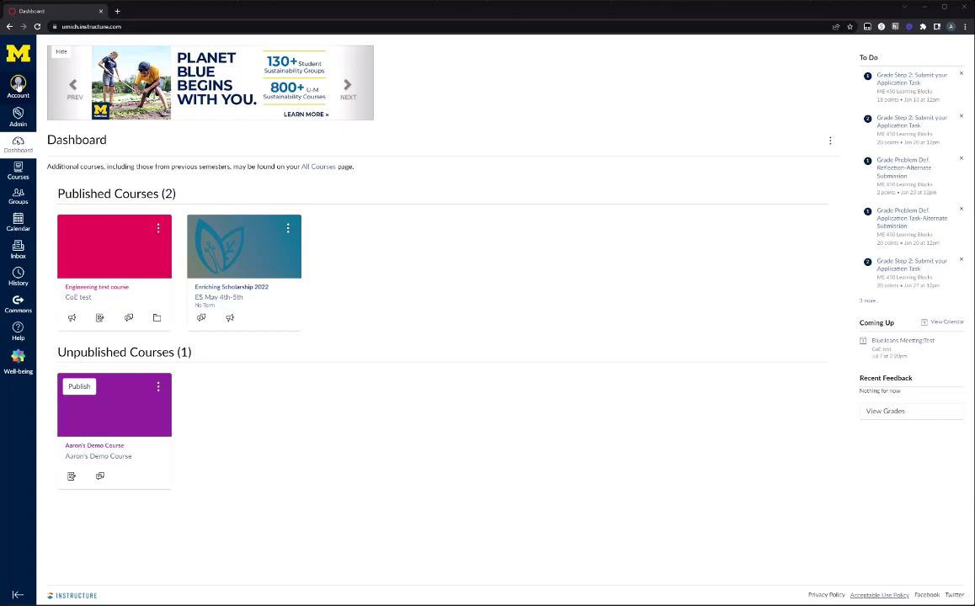
Open the account's notification settings and review the alert frequencies for course activities, discussions and conversations.
{"action": "left_click", "coordinate": [18, 85]}
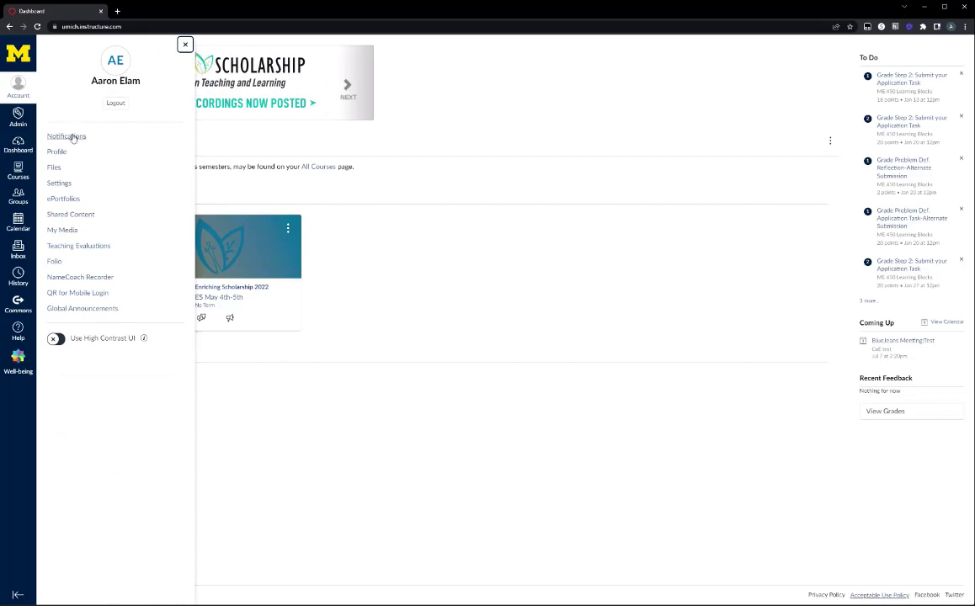
{"action": "left_click", "coordinate": [67, 137]}
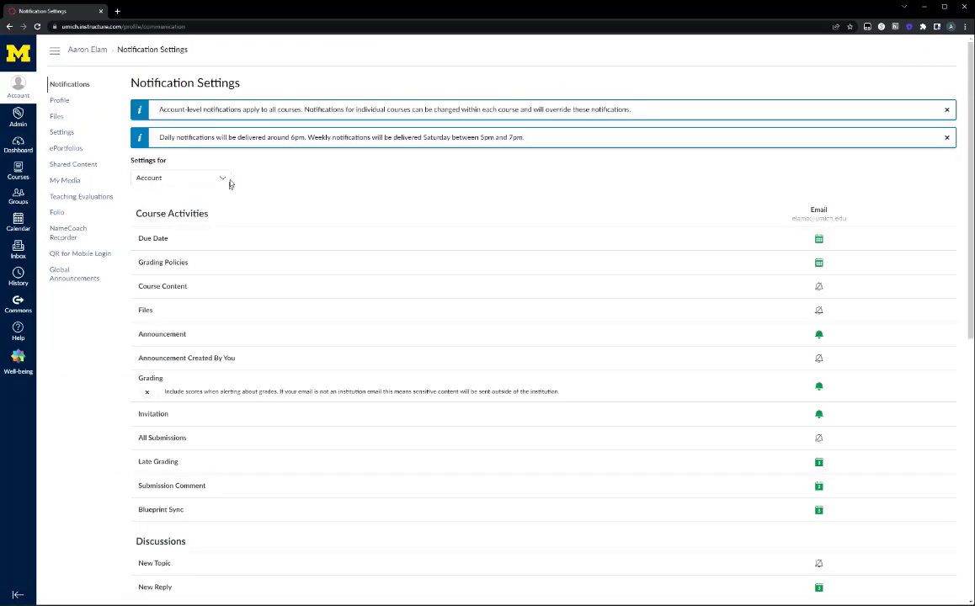
{"action": "scroll", "coordinate": [298, 196], "scroll_direction": "down", "scroll_amount": 1}
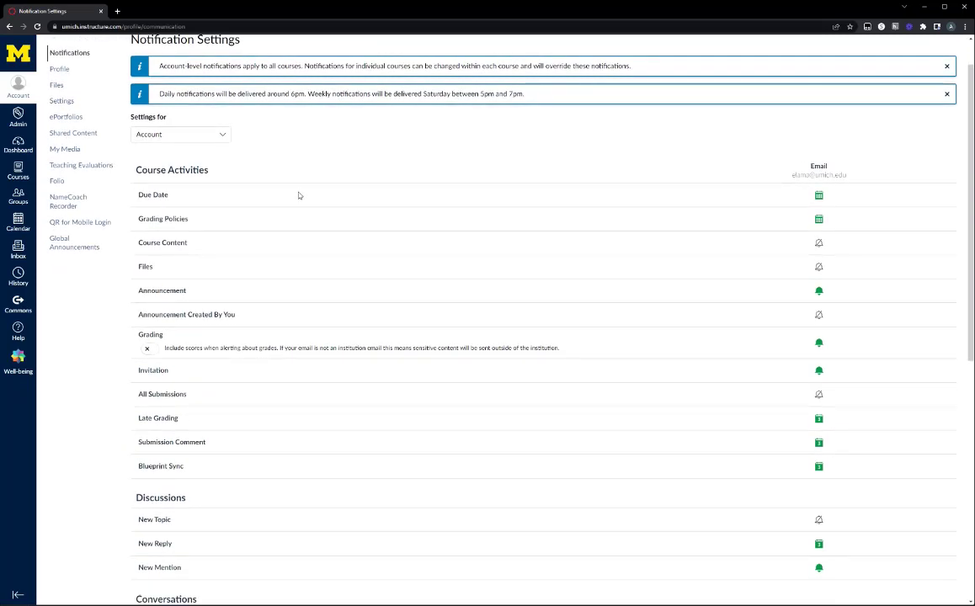
{"action": "scroll", "coordinate": [298, 196], "scroll_direction": "down", "scroll_amount": 1}
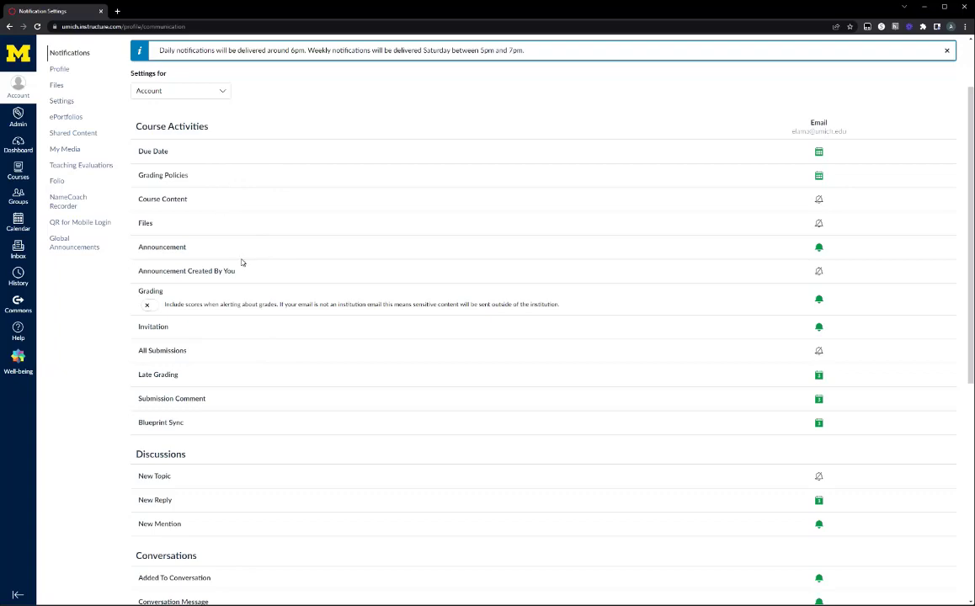
{"action": "scroll", "coordinate": [241, 262], "scroll_direction": "down", "scroll_amount": 4}
{"action": "scroll", "coordinate": [241, 262], "scroll_direction": "up", "scroll_amount": 3}
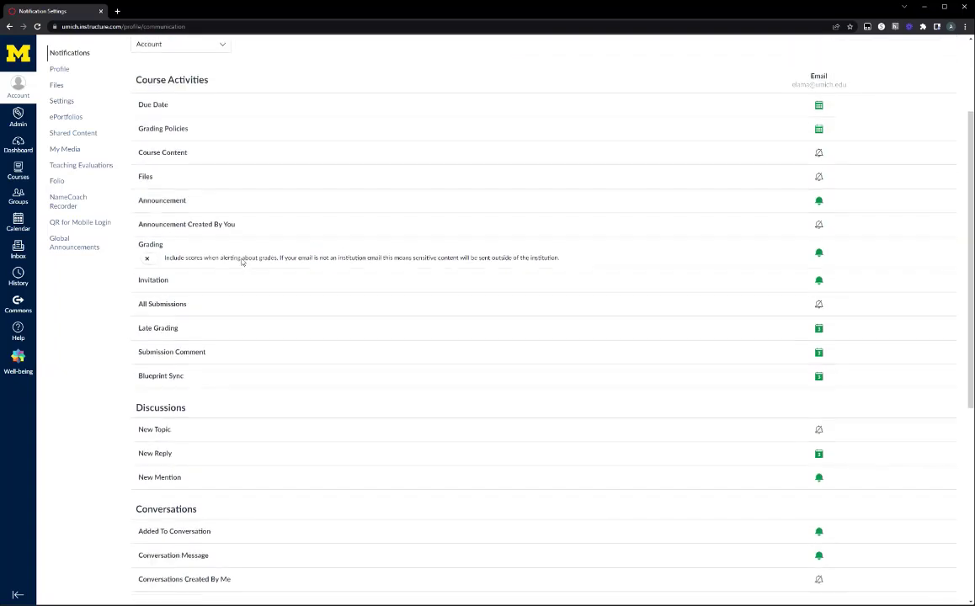
{"action": "scroll", "coordinate": [244, 261], "scroll_direction": "up", "scroll_amount": 2}
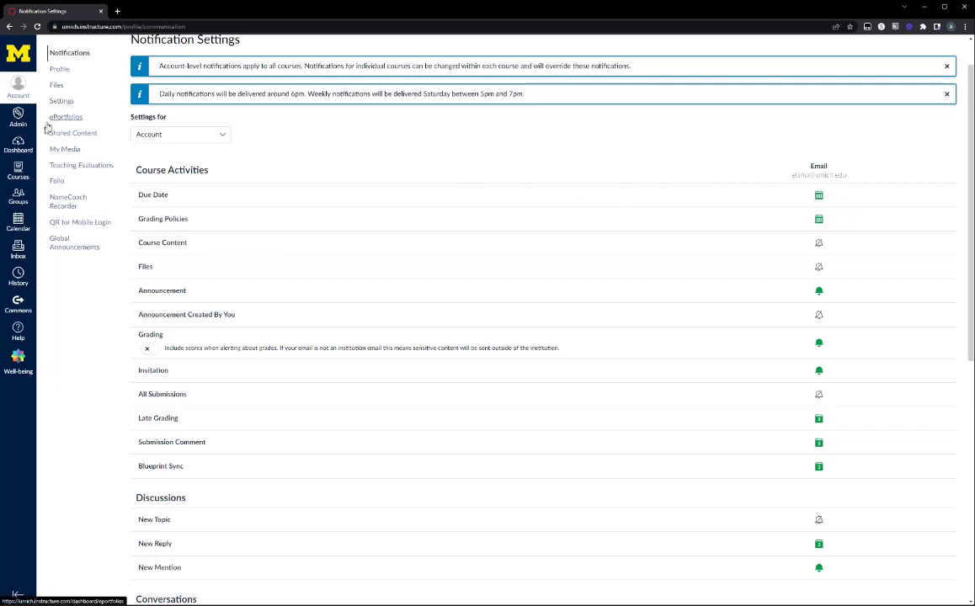
Mark the Canvas at Michigan course as a favorite in the full course list and refresh the dashboard to show it.
{"action": "left_click", "coordinate": [17, 145]}
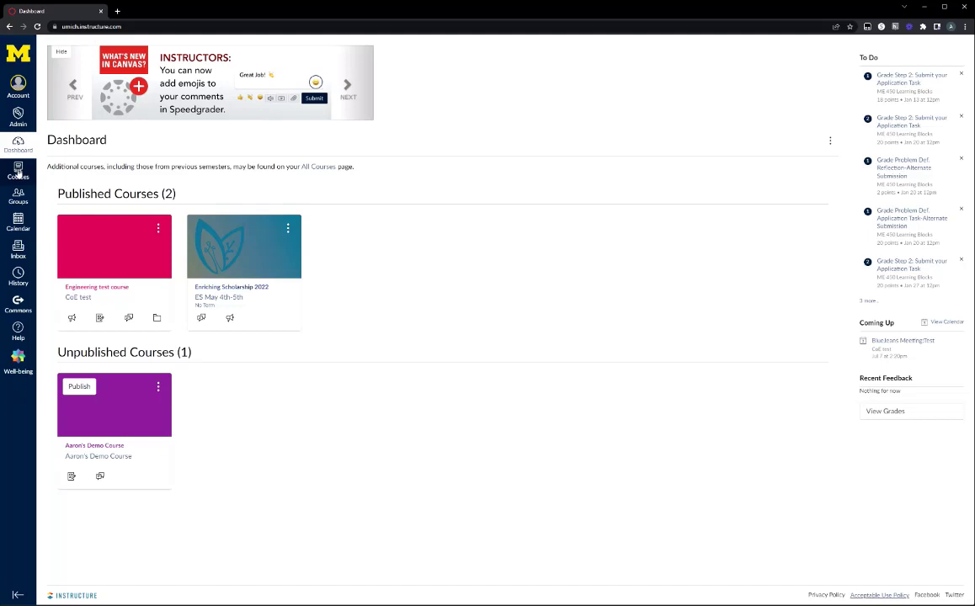
{"action": "left_click", "coordinate": [17, 172]}
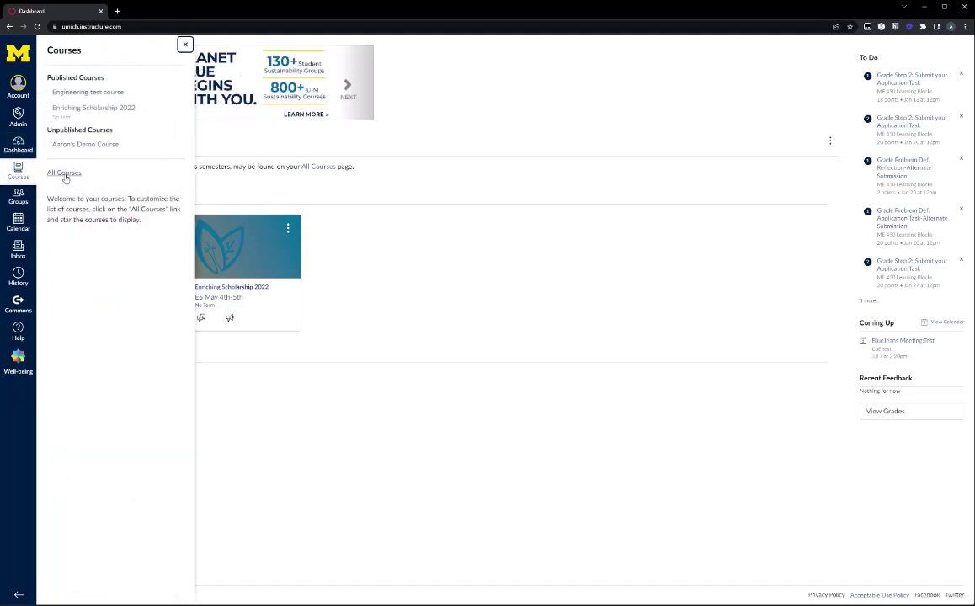
{"action": "left_click", "coordinate": [64, 173]}
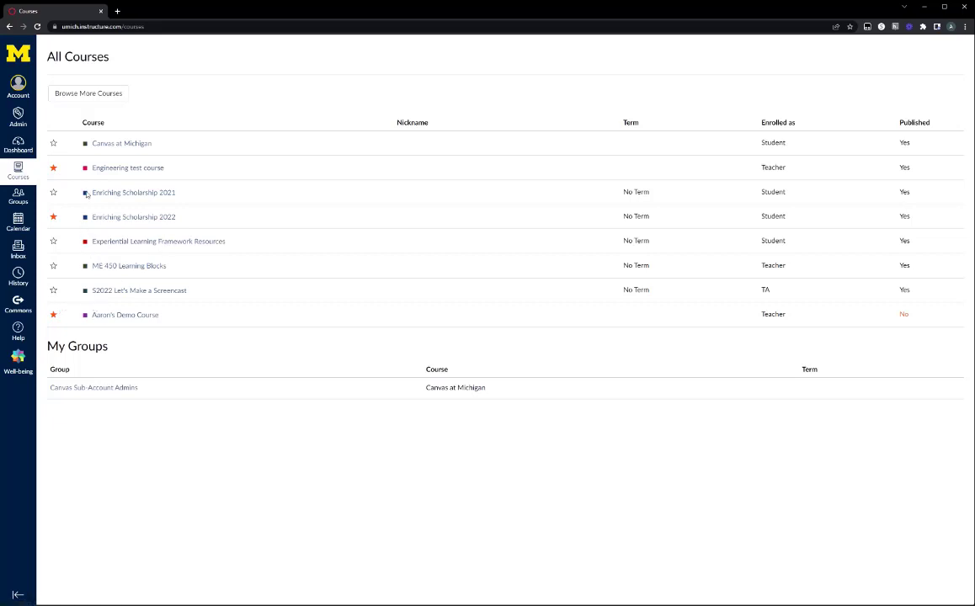
{"action": "left_click", "coordinate": [53, 145]}
{"action": "left_click", "coordinate": [18, 146]}
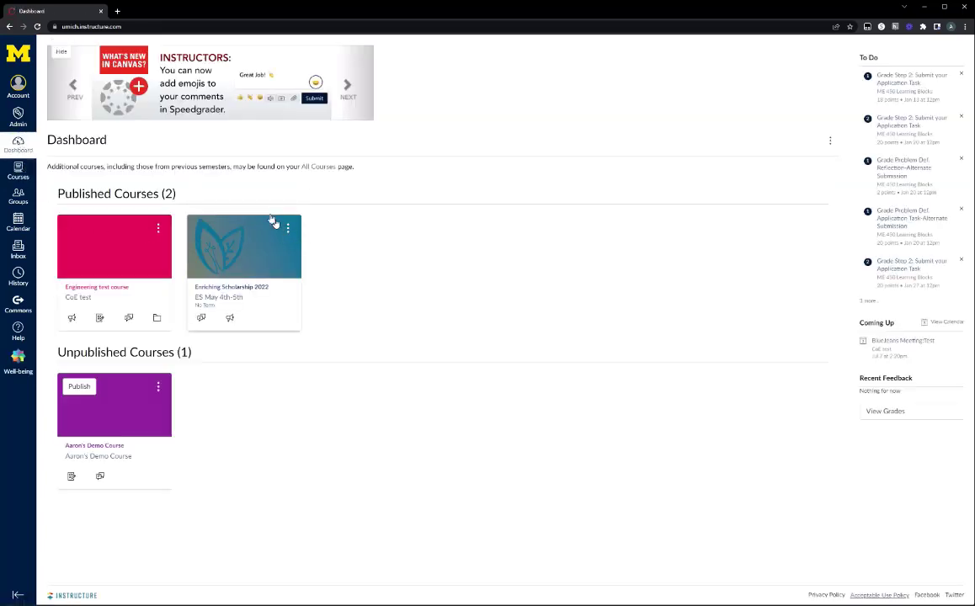
{"action": "left_click", "coordinate": [37, 26]}
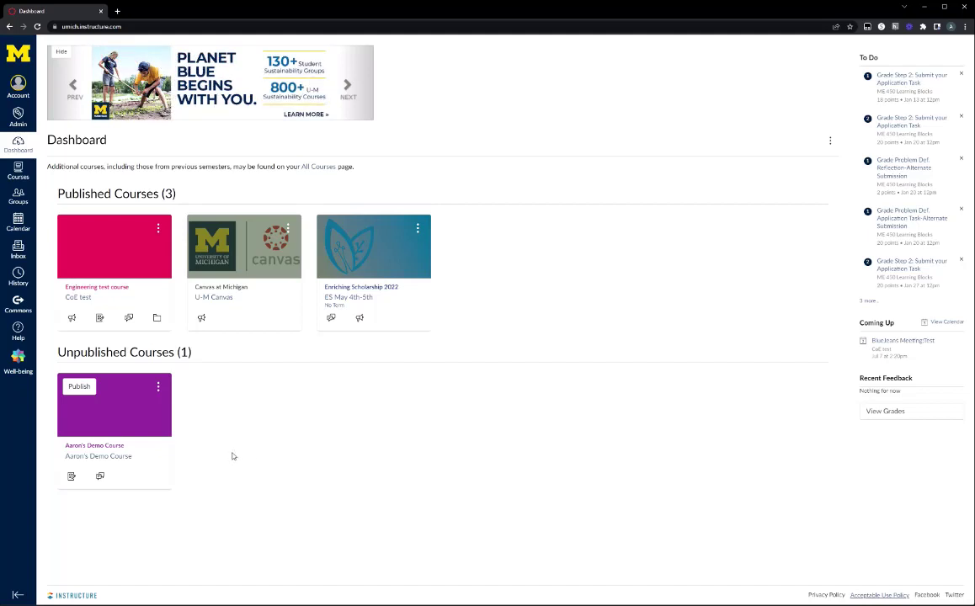
Create a module named "Module 1" in the unpublished demo course.
{"action": "left_click", "coordinate": [110, 450]}
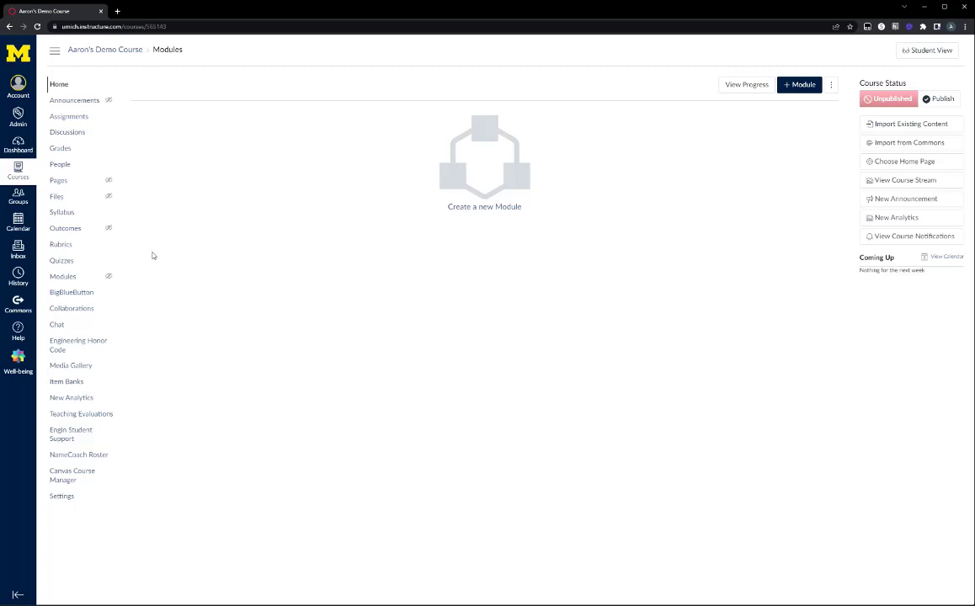
{"action": "left_click", "coordinate": [60, 278]}
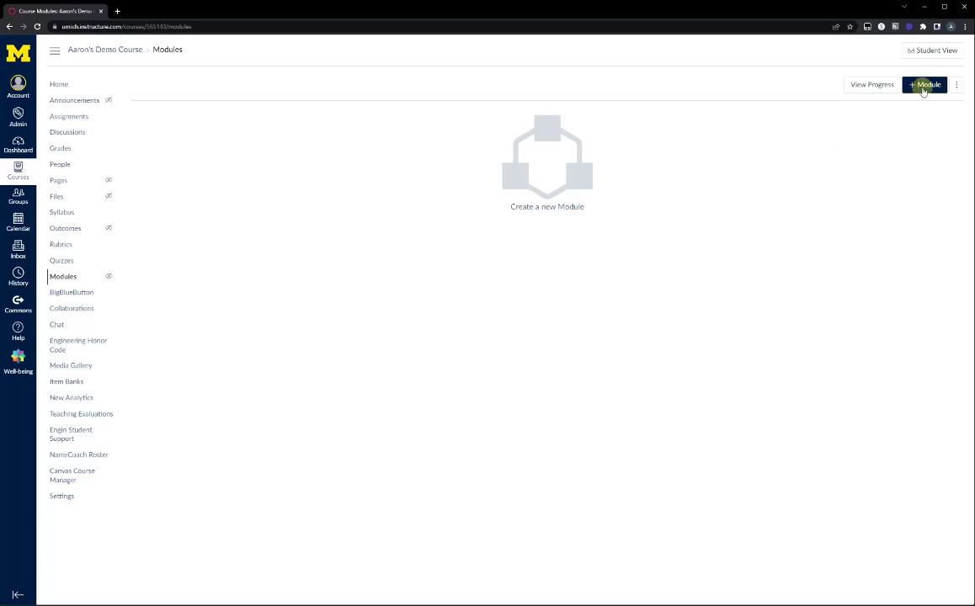
{"action": "left_click", "coordinate": [923, 88]}
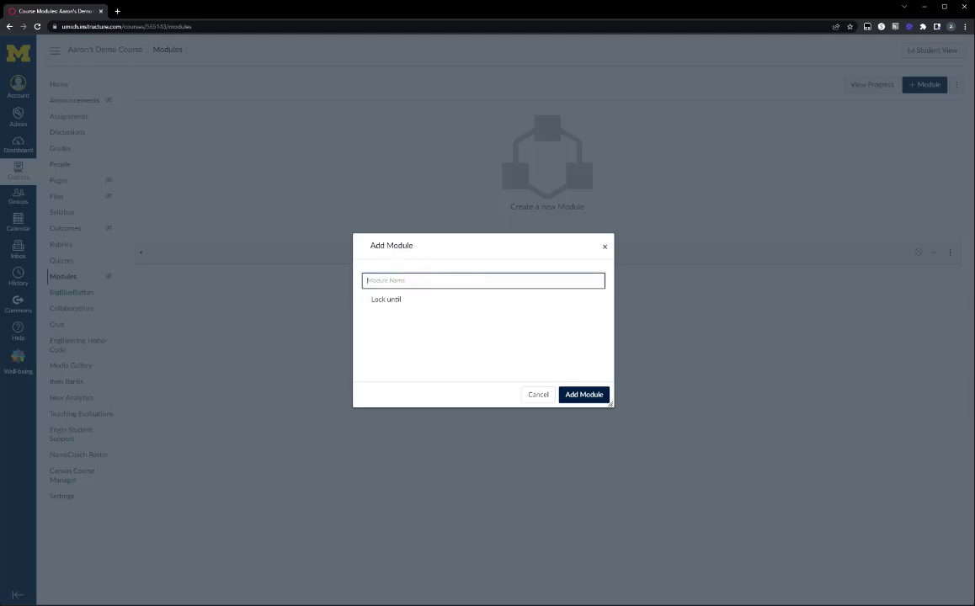
{"action": "type", "text": "Module 1"}
{"action": "left_click", "coordinate": [584, 395]}
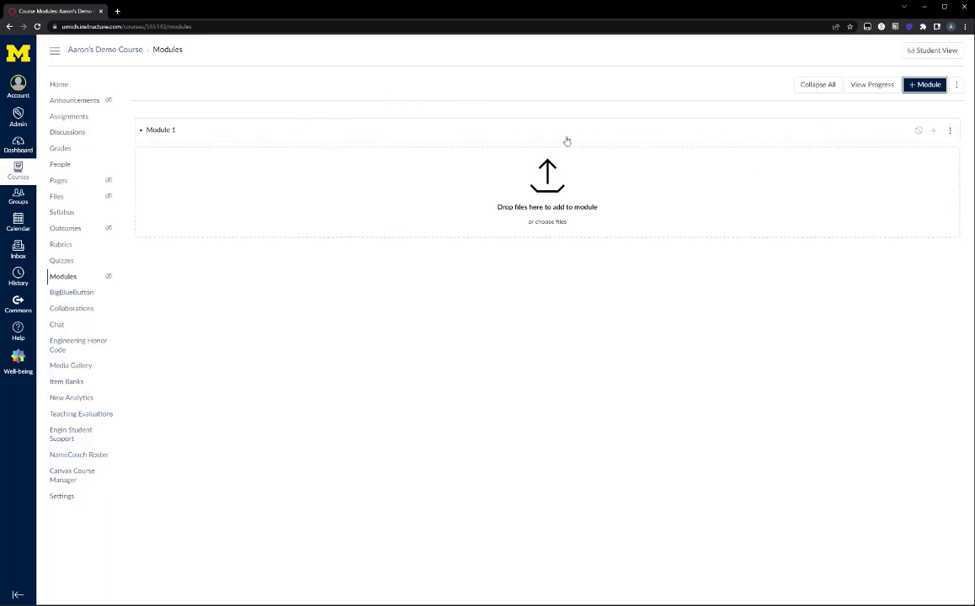
{"action": "left_click", "coordinate": [934, 132]}
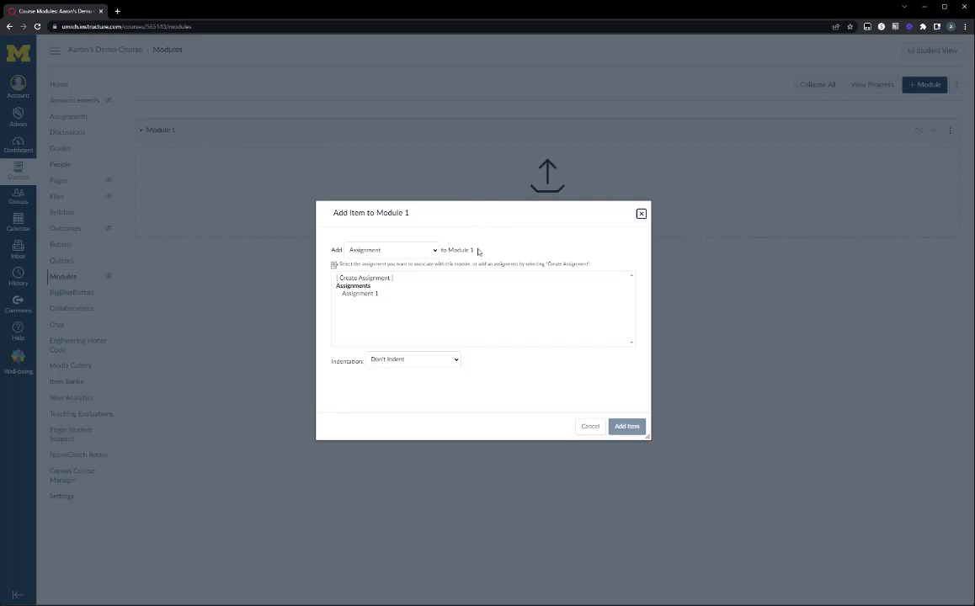
{"action": "left_click", "coordinate": [435, 254]}
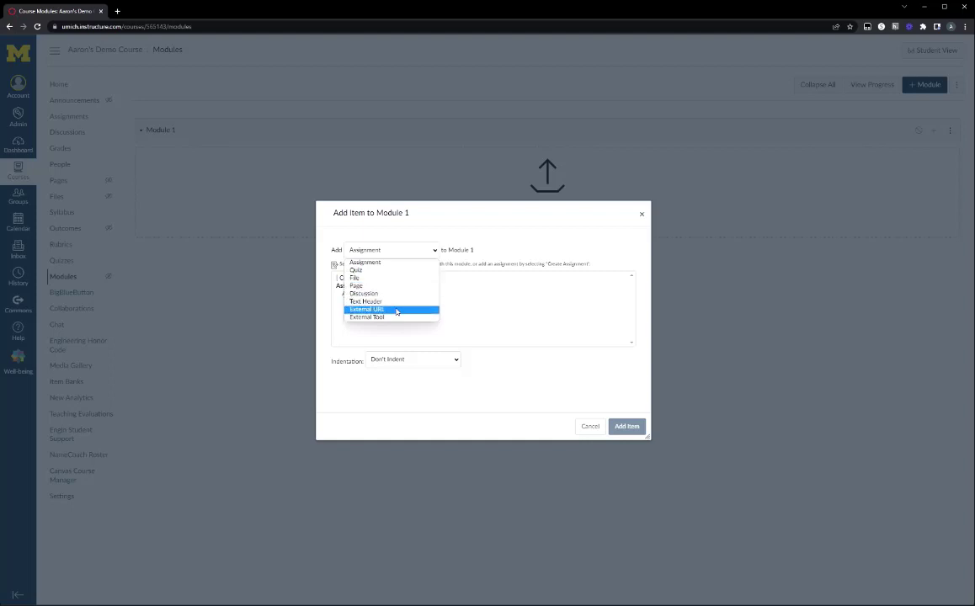
{"action": "left_click", "coordinate": [397, 310]}
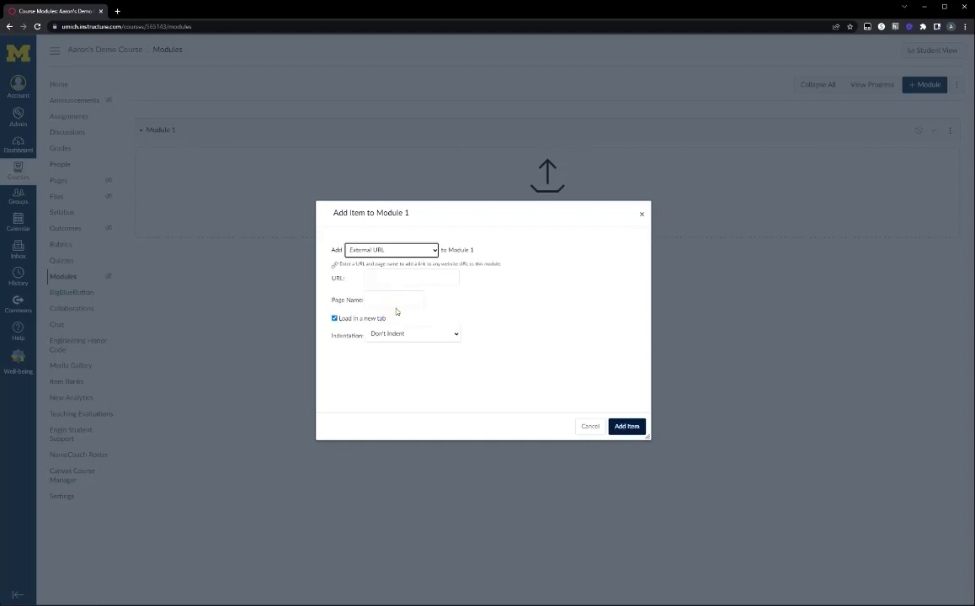
{"action": "left_click", "coordinate": [381, 278]}
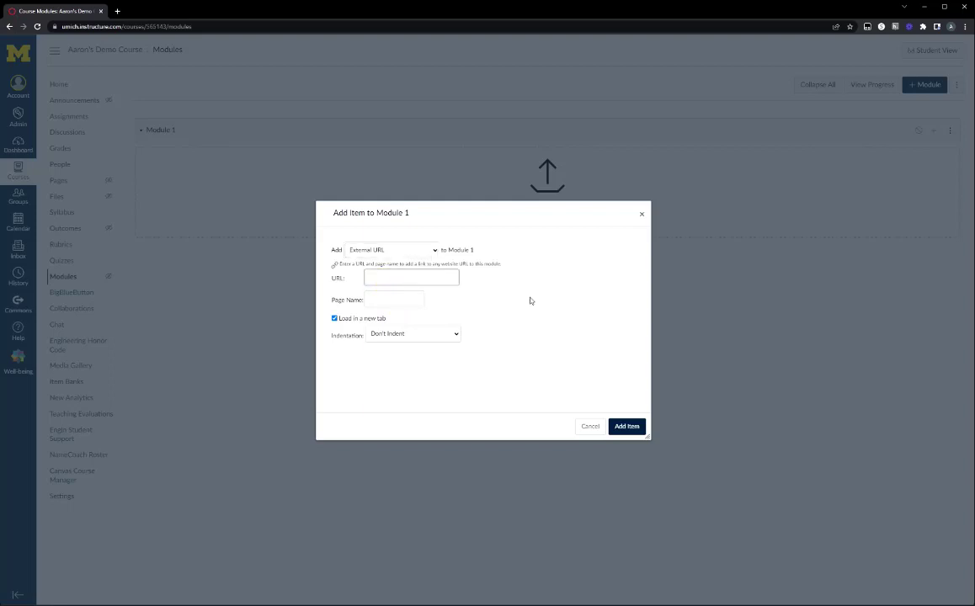
{"action": "type", "text": "www.umich.edu"}
{"action": "left_click", "coordinate": [394, 299]}
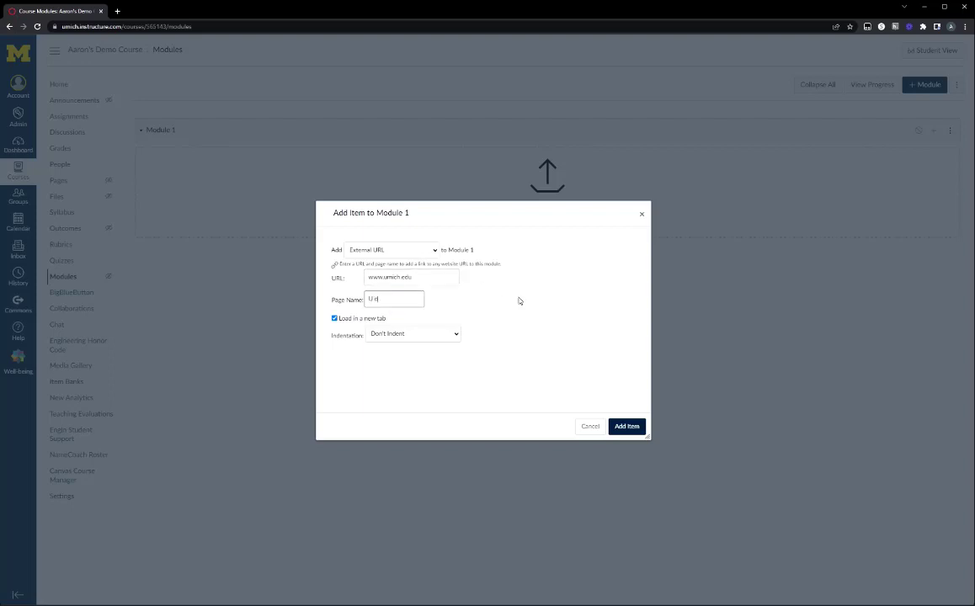
{"action": "type", "text": "U of Mich"}
{"action": "left_click", "coordinate": [626, 426]}
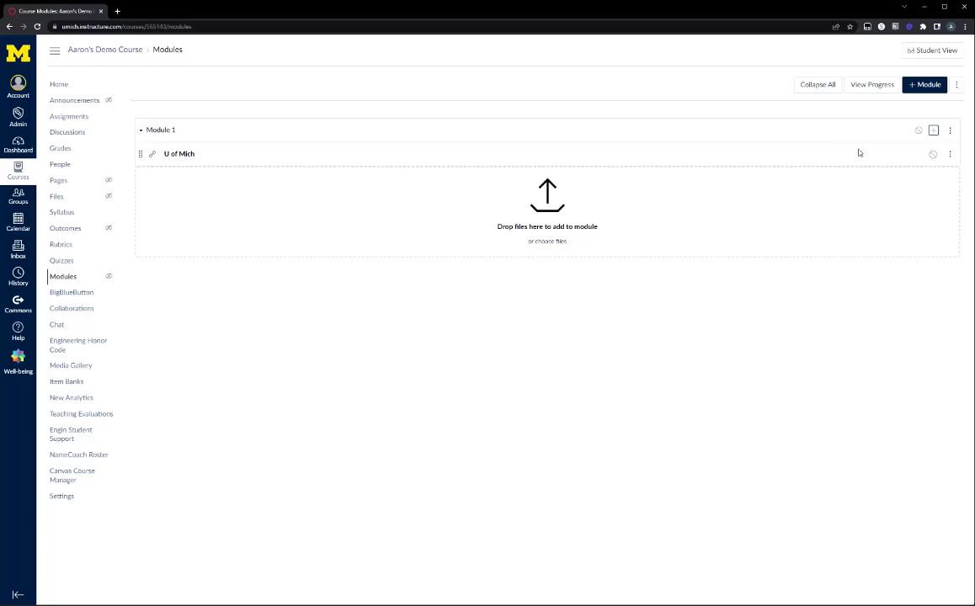
{"action": "left_click", "coordinate": [918, 132]}
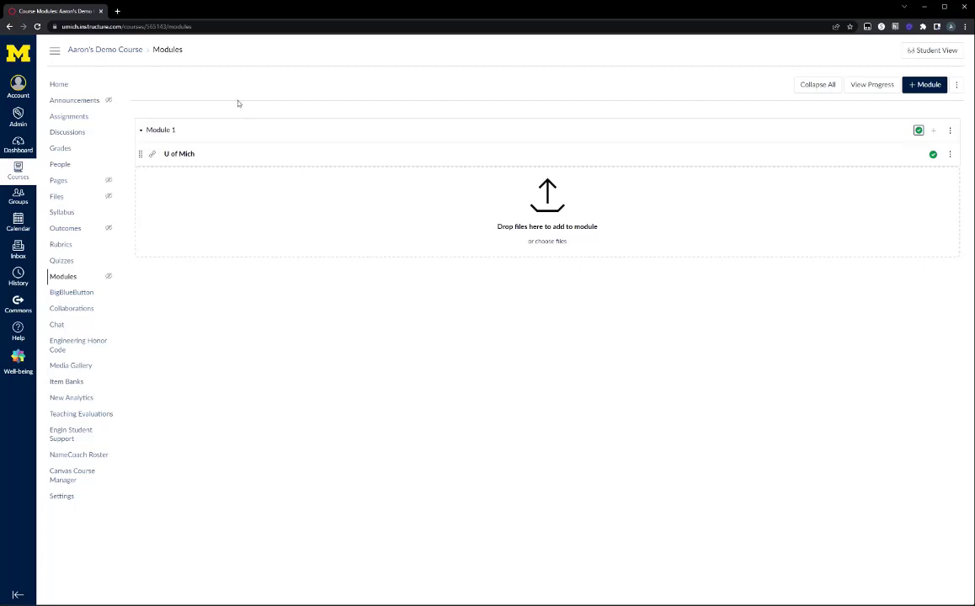
Open the demo course's navigation settings and review the enabled and hidden navigation items.
{"action": "left_click", "coordinate": [57, 85]}
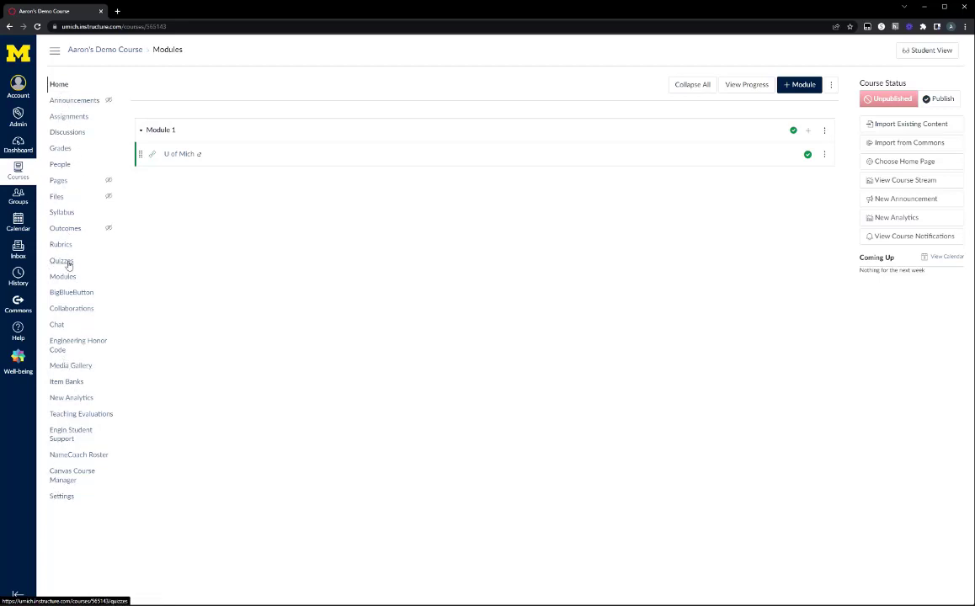
{"action": "left_click", "coordinate": [60, 497]}
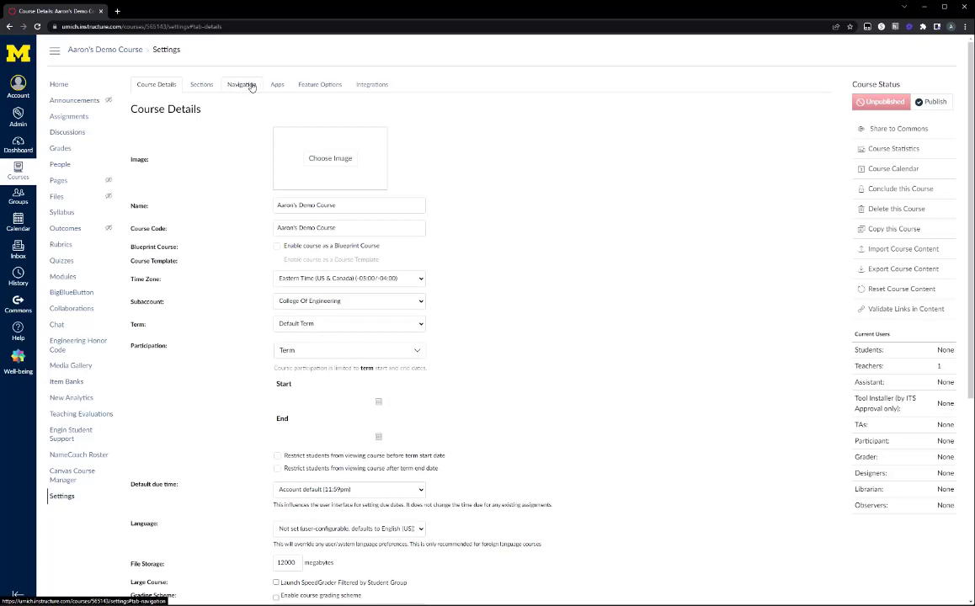
{"action": "left_click", "coordinate": [251, 87]}
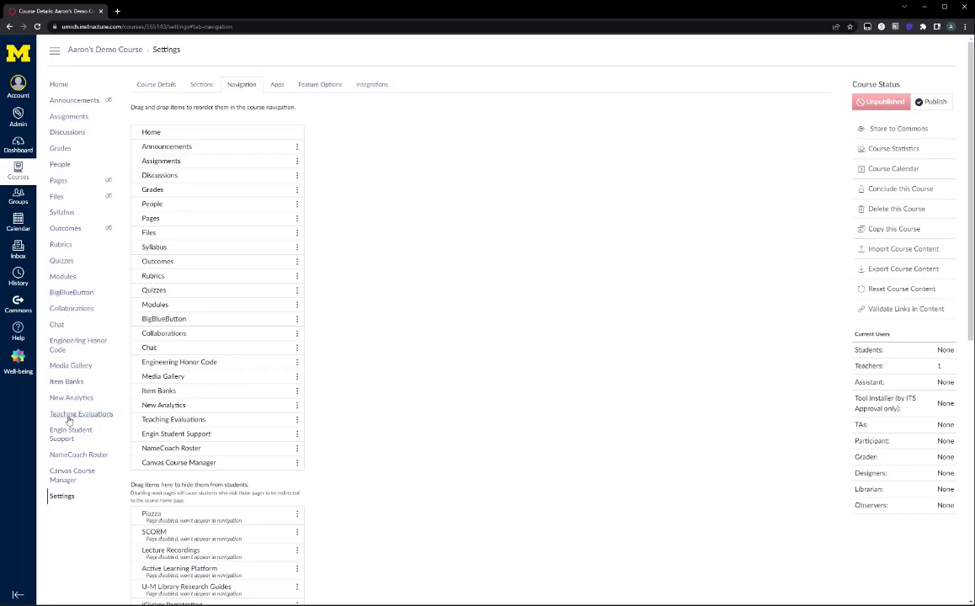
{"action": "scroll", "coordinate": [355, 196], "scroll_direction": "down", "scroll_amount": 4}
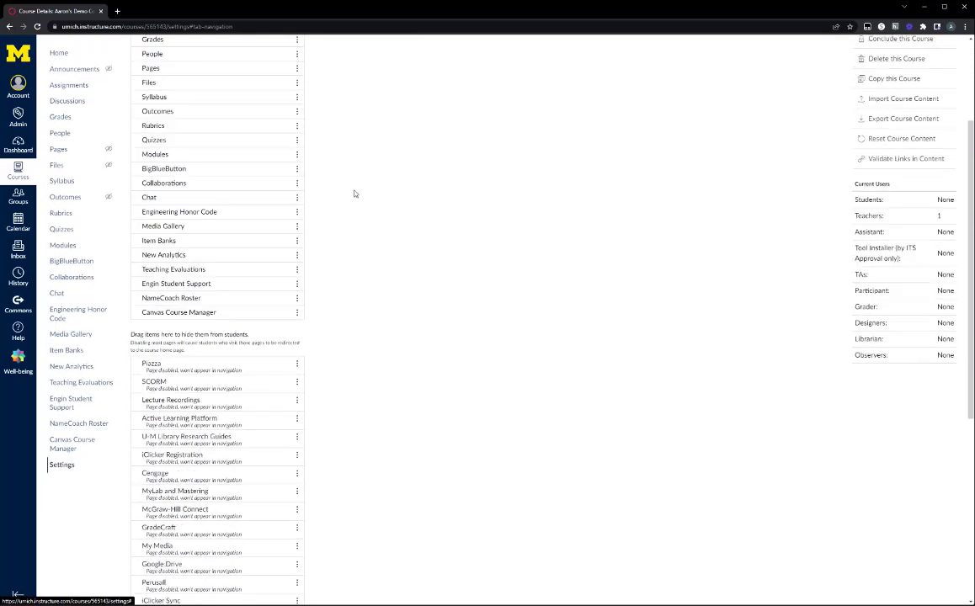
{"action": "scroll", "coordinate": [242, 150], "scroll_direction": "down", "scroll_amount": 1}
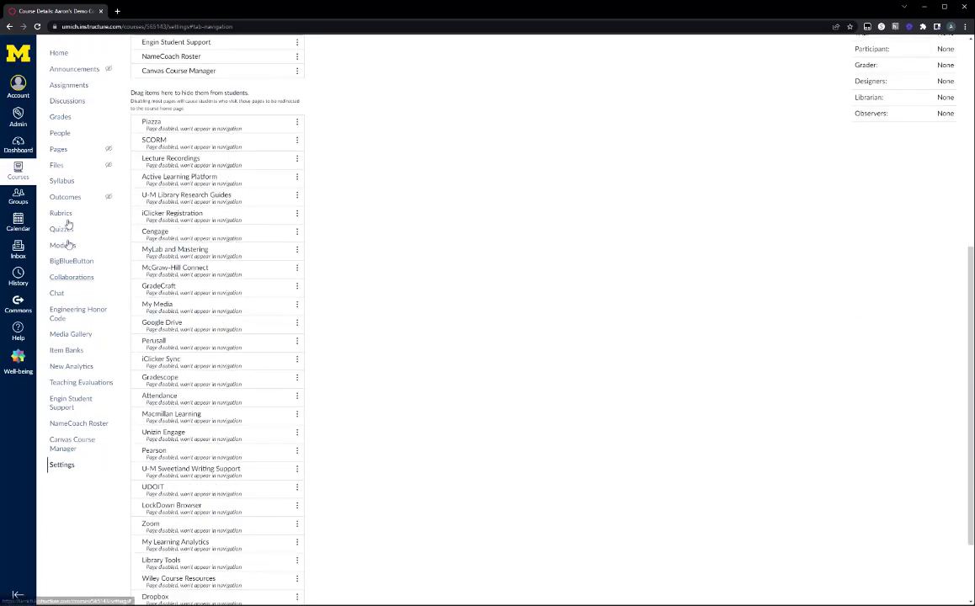
{"action": "scroll", "coordinate": [358, 280], "scroll_direction": "up", "scroll_amount": 3}
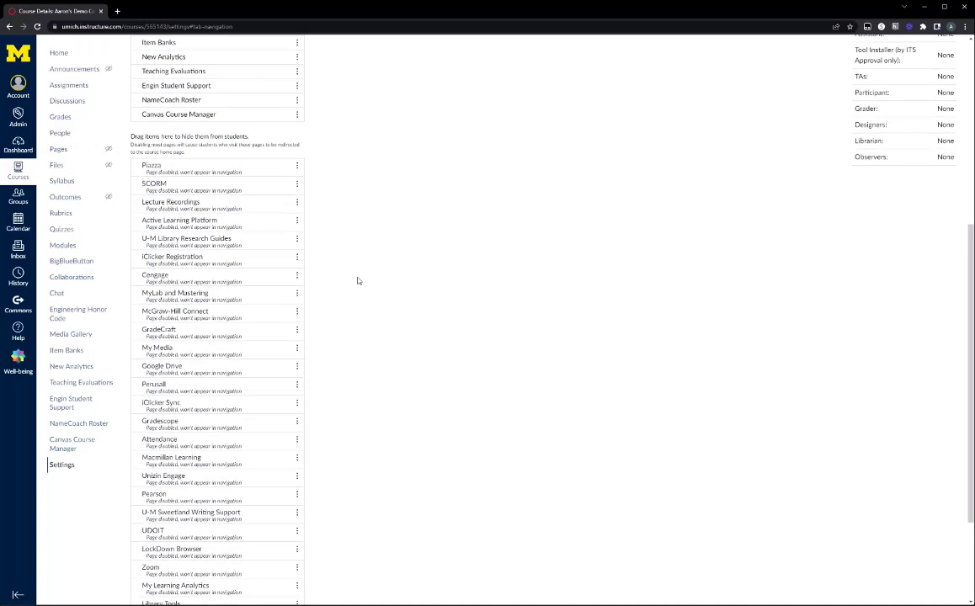
{"action": "scroll", "coordinate": [358, 280], "scroll_direction": "up", "scroll_amount": 3}
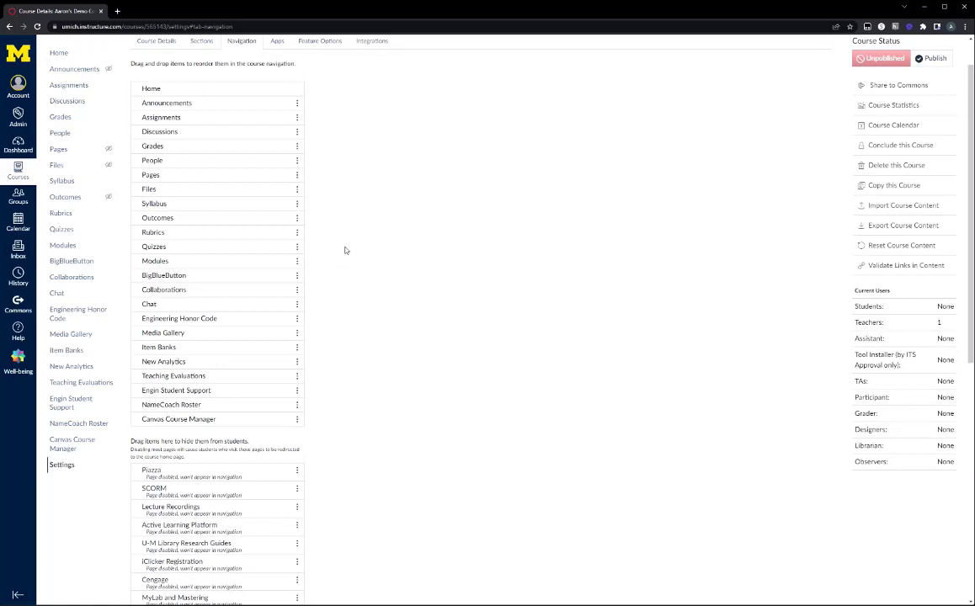
Disable Pages in the course navigation, save the change and return to the course home page.
{"action": "left_click", "coordinate": [297, 187]}
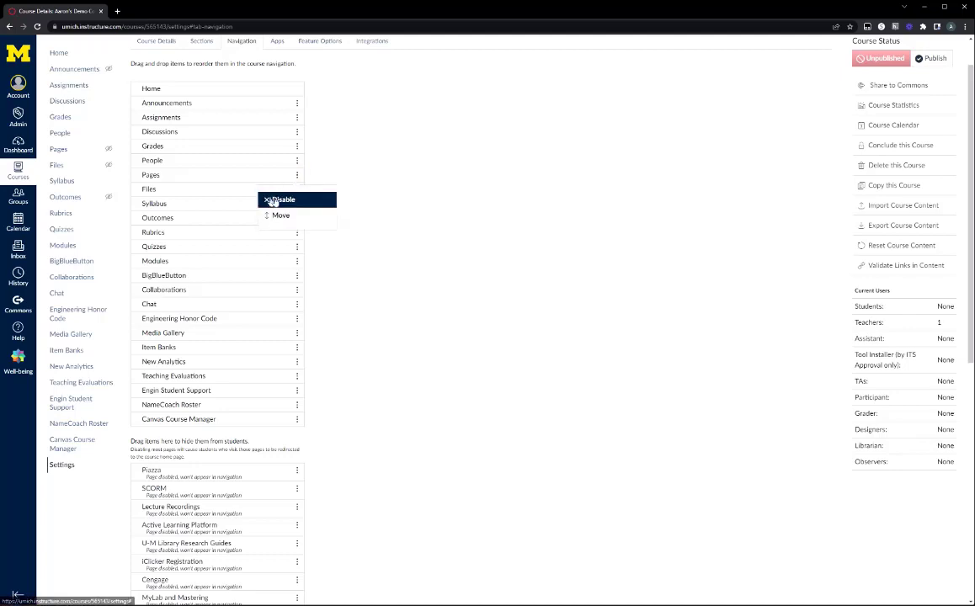
{"action": "left_click", "coordinate": [272, 200]}
{"action": "scroll", "coordinate": [369, 242], "scroll_direction": "down", "scroll_amount": 3}
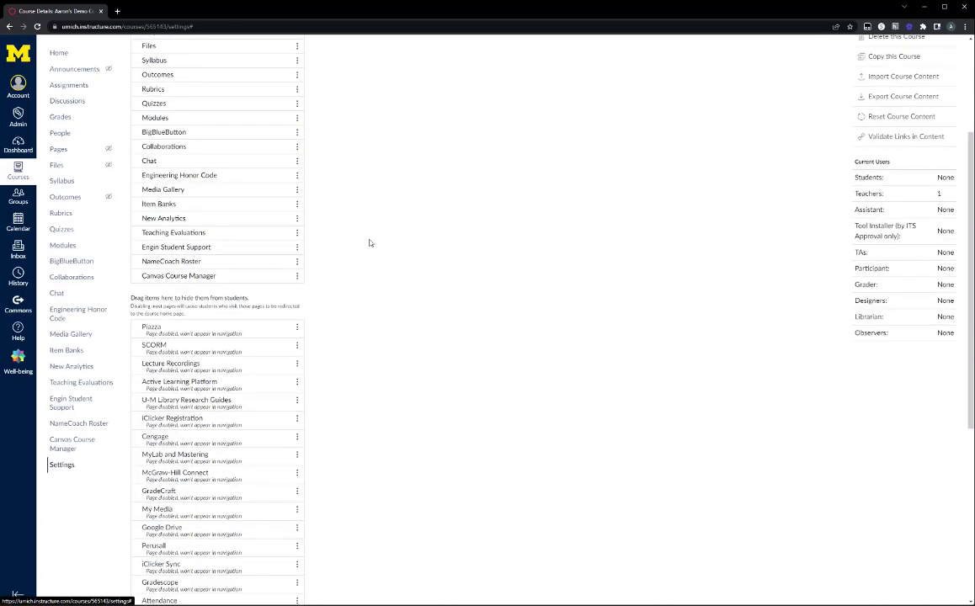
{"action": "scroll", "coordinate": [335, 344], "scroll_direction": "down", "scroll_amount": 5}
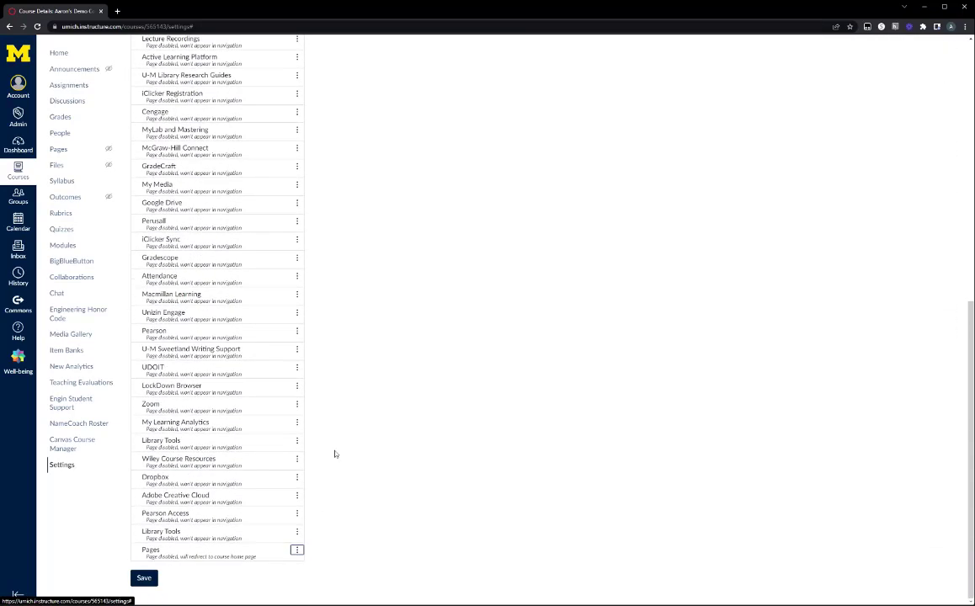
{"action": "scroll", "coordinate": [324, 429], "scroll_direction": "up", "scroll_amount": 6}
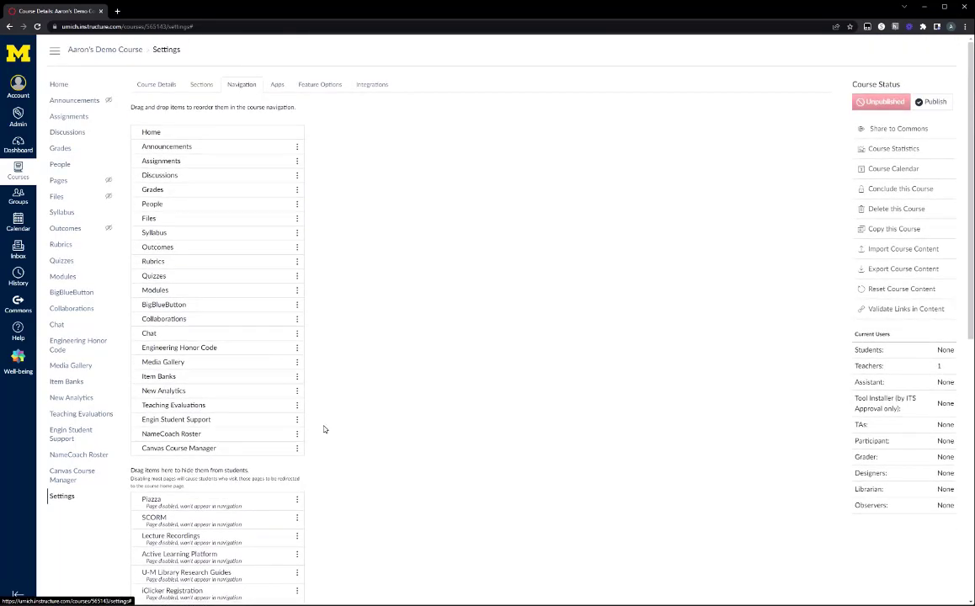
{"action": "scroll", "coordinate": [324, 430], "scroll_direction": "down", "scroll_amount": 6}
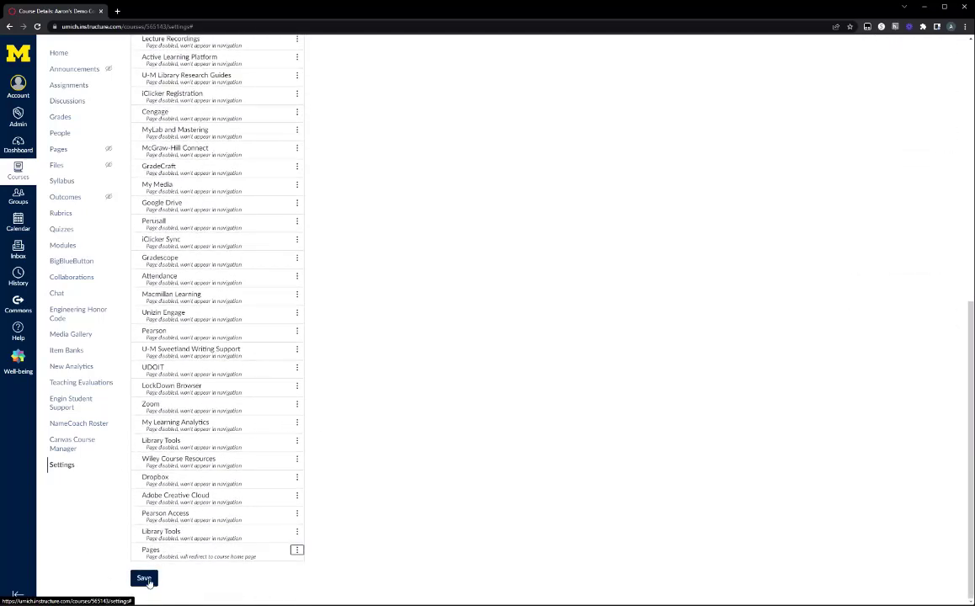
{"action": "left_click", "coordinate": [145, 579]}
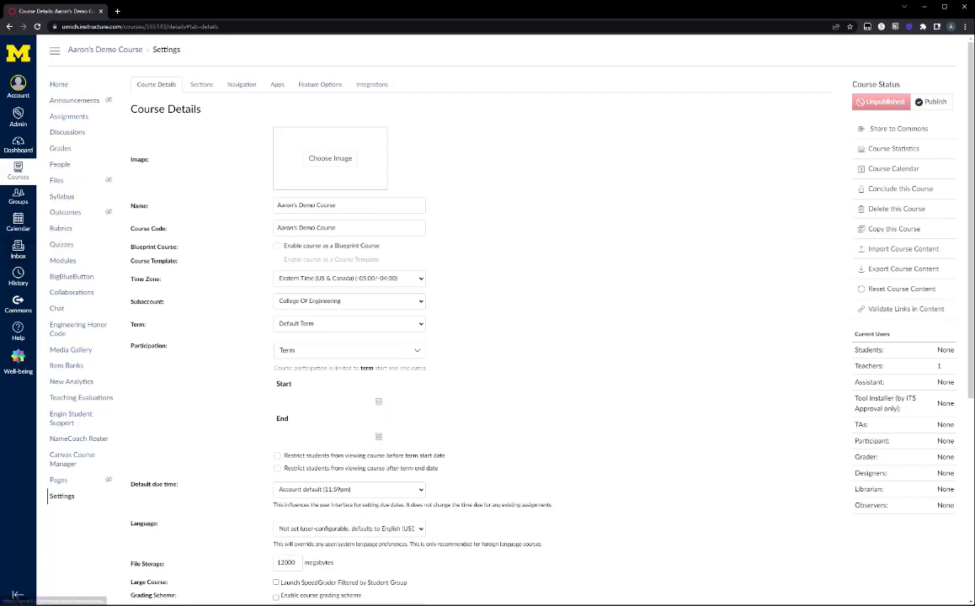
{"action": "left_click", "coordinate": [60, 87]}
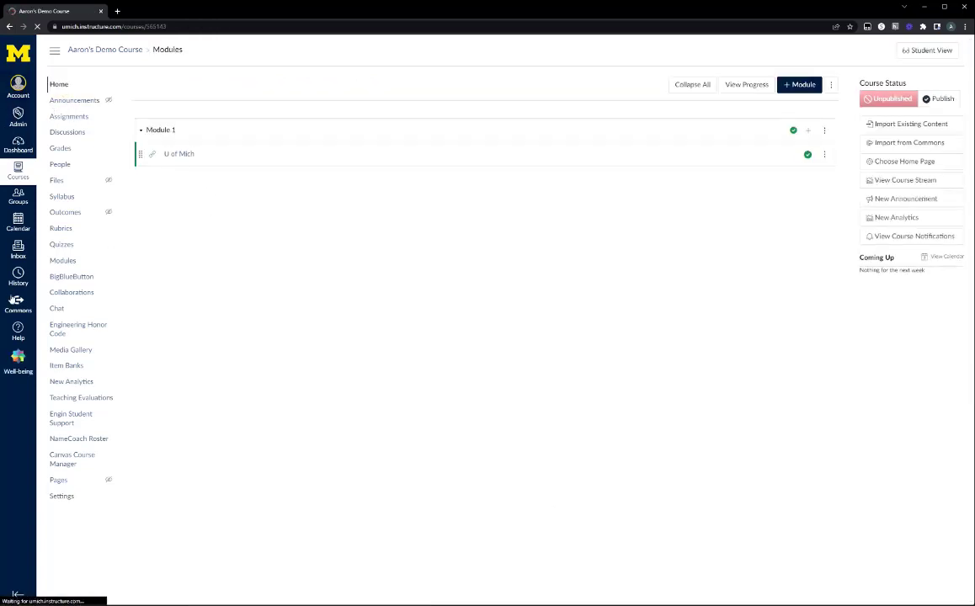